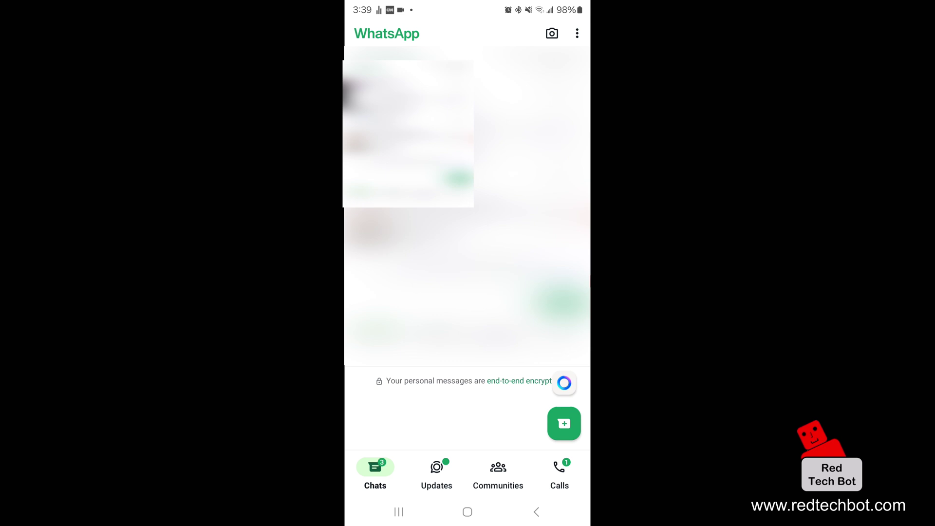
# Step: Go from the main menu through Settings into the Chats settings page
pyautogui.click(577, 33)
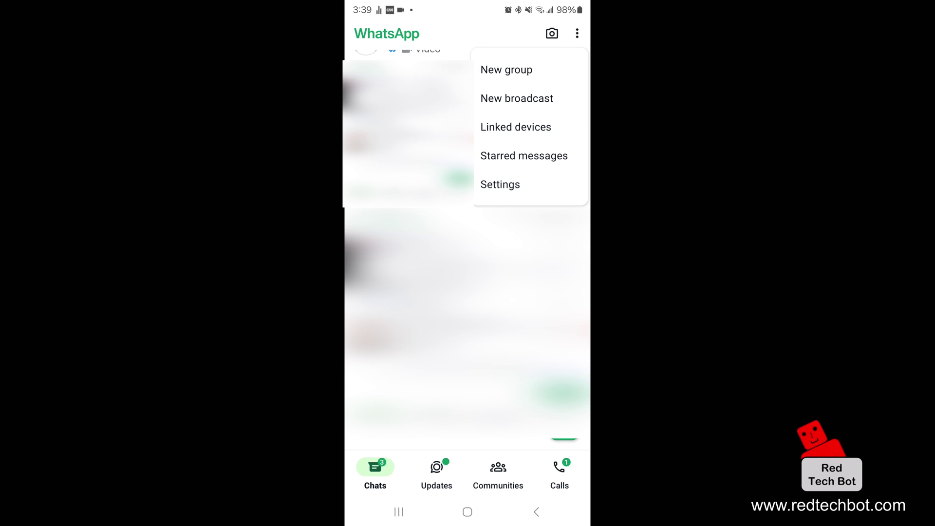
pyautogui.click(500, 184)
pyautogui.scroll(-2, 467, 409)
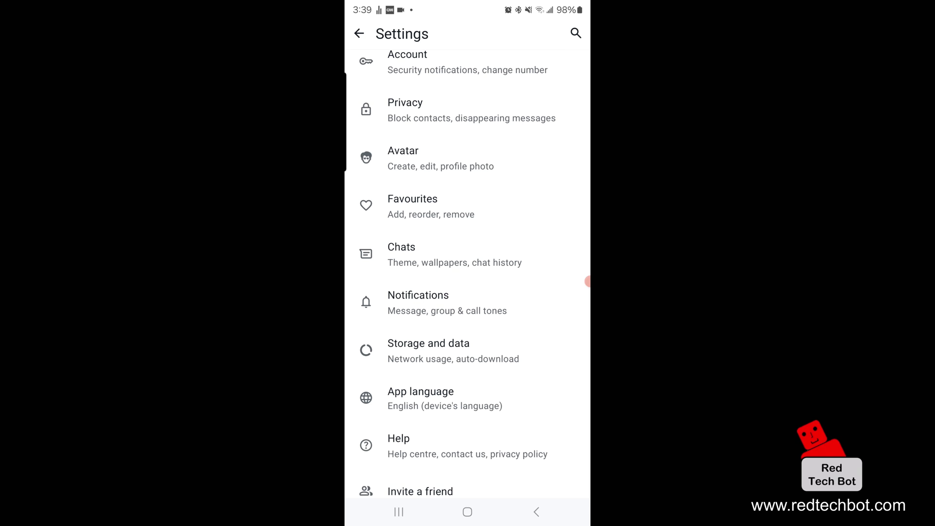
pyautogui.scroll(-3, 468, 278)
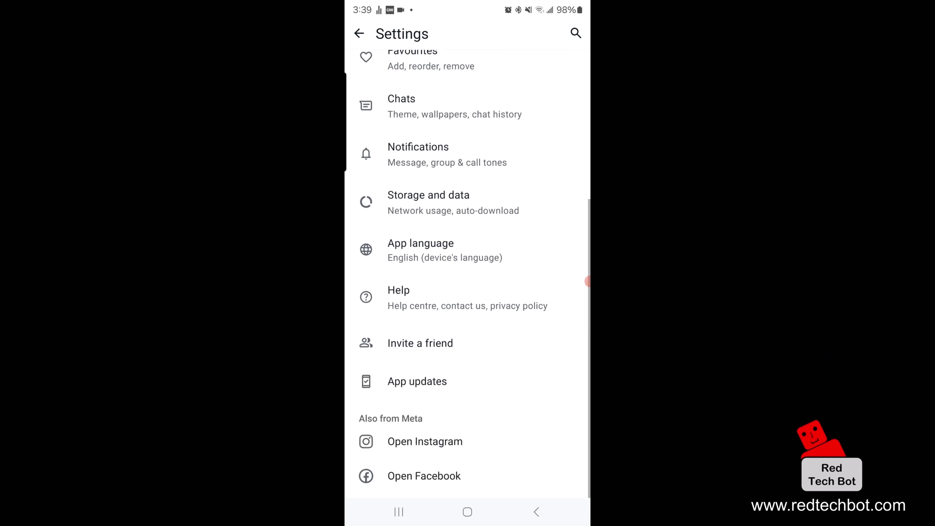
pyautogui.scroll(1, 588, 281)
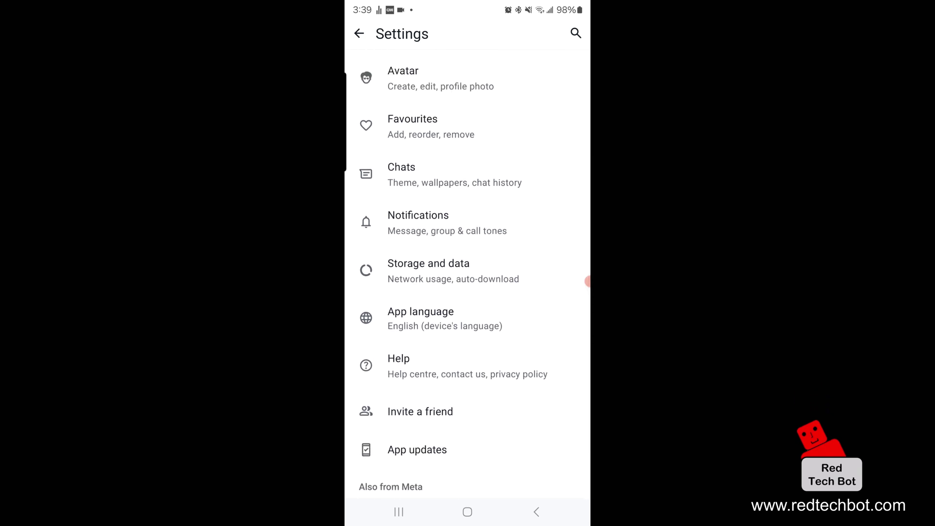
pyautogui.click(401, 174)
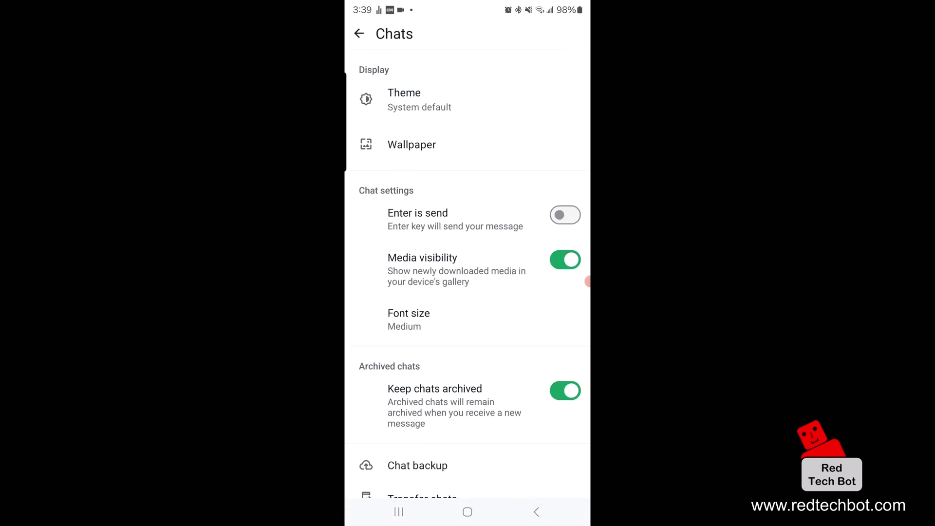
pyautogui.scroll(-1, 589, 282)
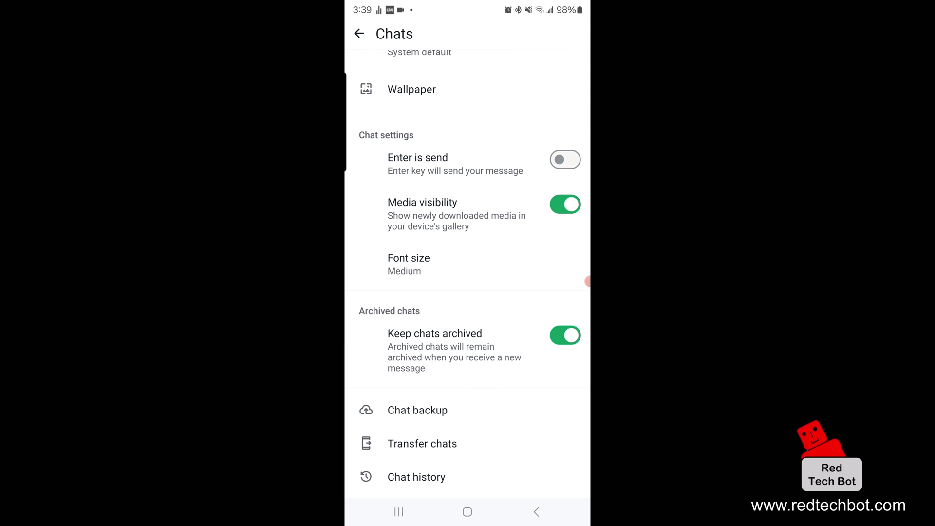
pyautogui.click(418, 410)
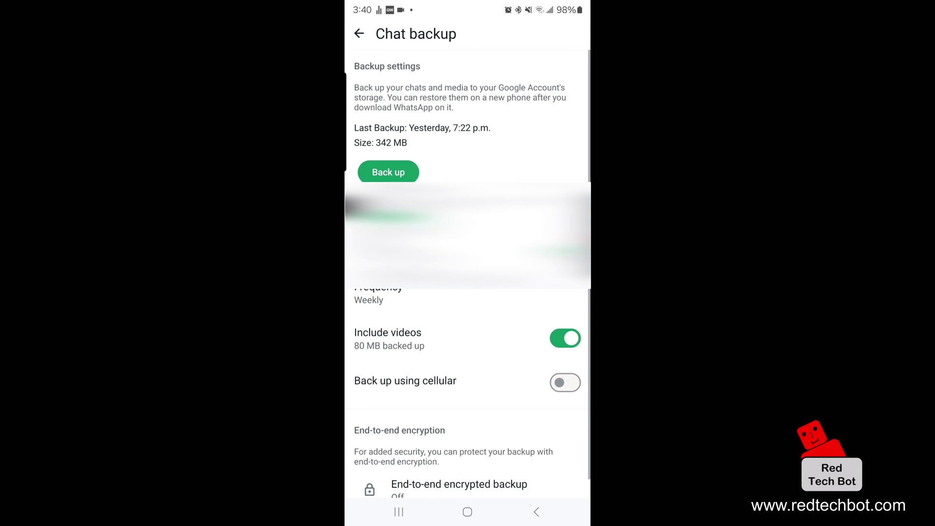
pyautogui.click(565, 339)
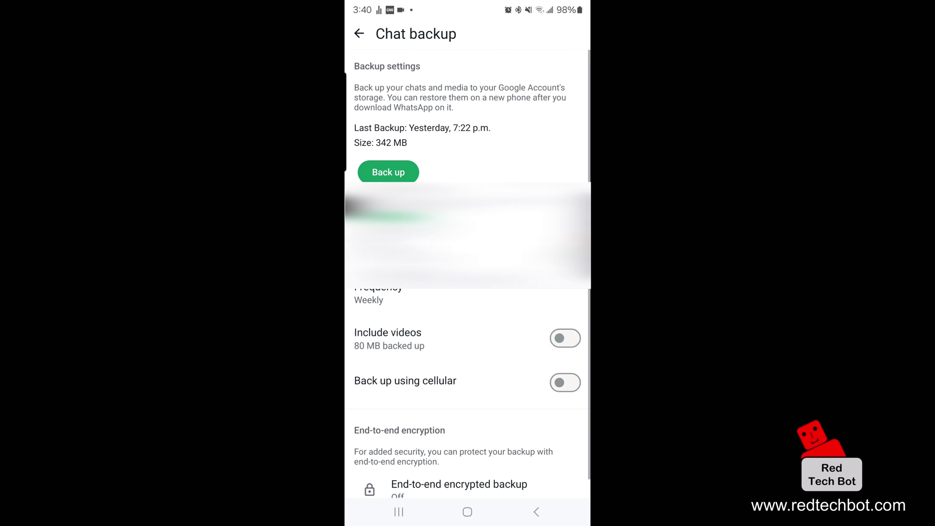
pyautogui.click(565, 338)
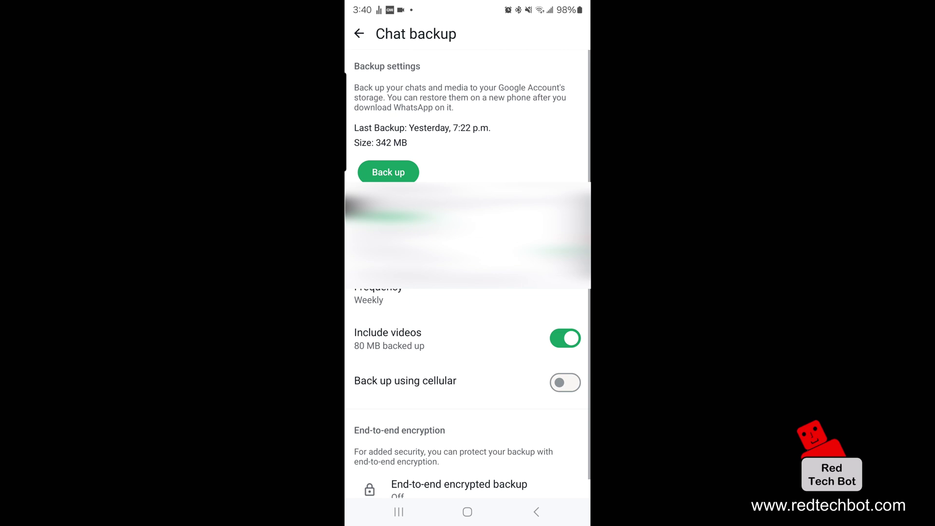
pyautogui.scroll(-1, 467, 365)
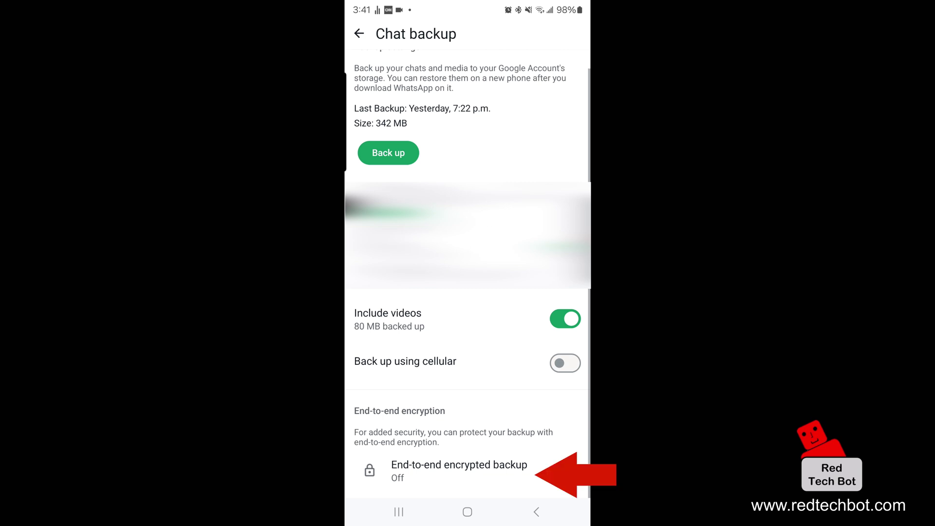
pyautogui.click(460, 471)
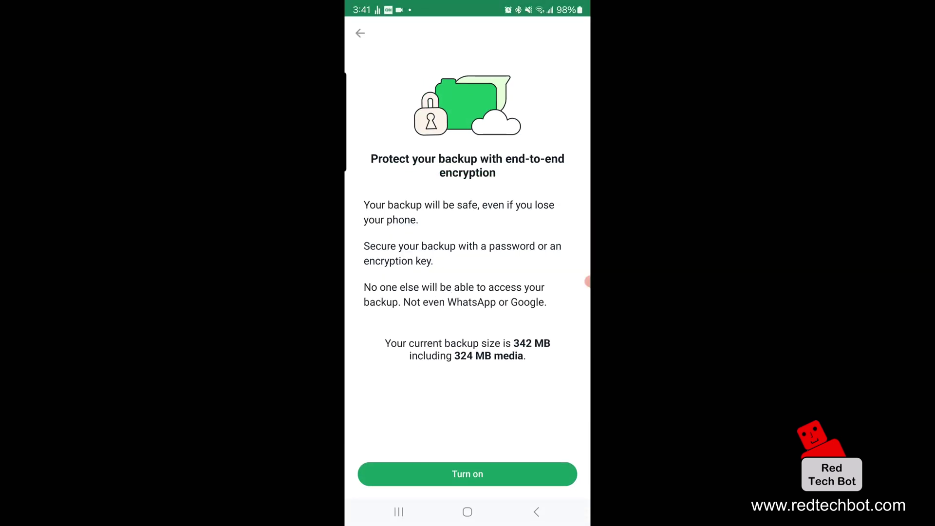
pyautogui.click(360, 33)
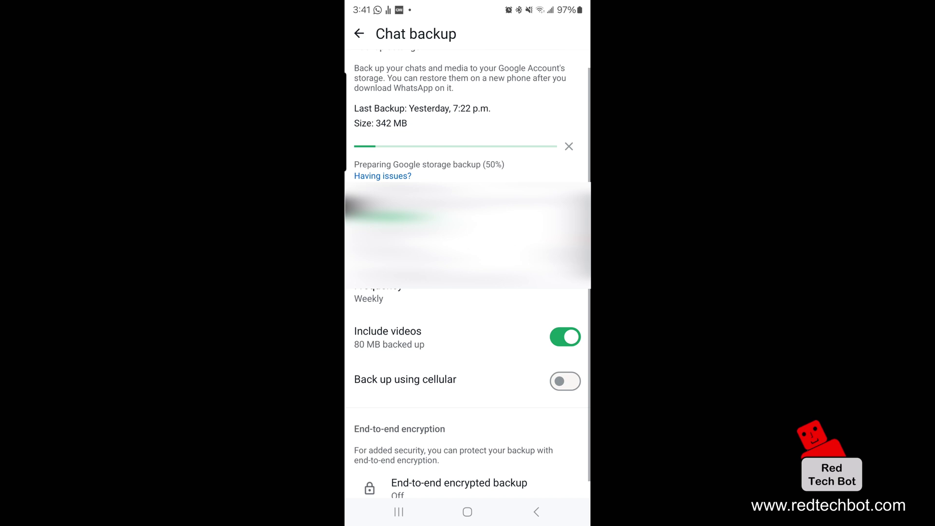
# Step: Start the Google Drive backup, dismiss the pop-up, and let it finish at 343 MB
pyautogui.click(467, 234)
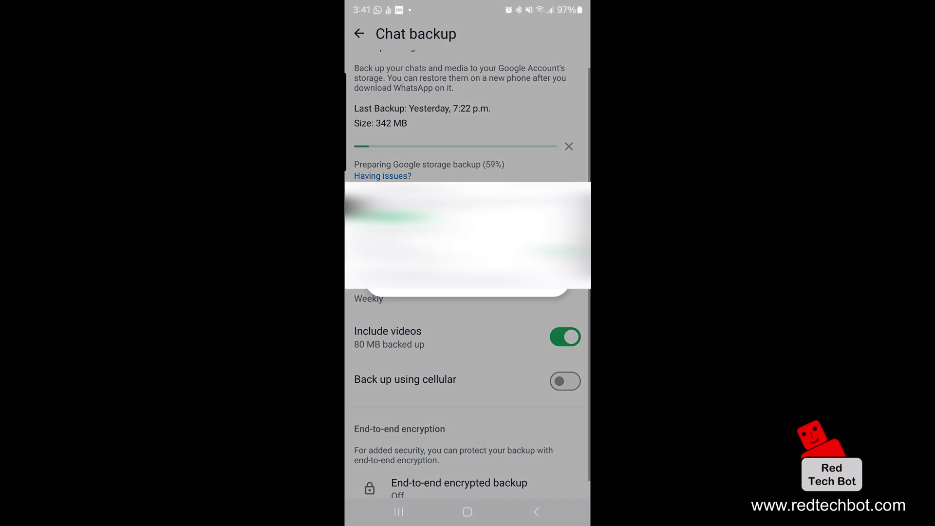
pyautogui.press('Escape')
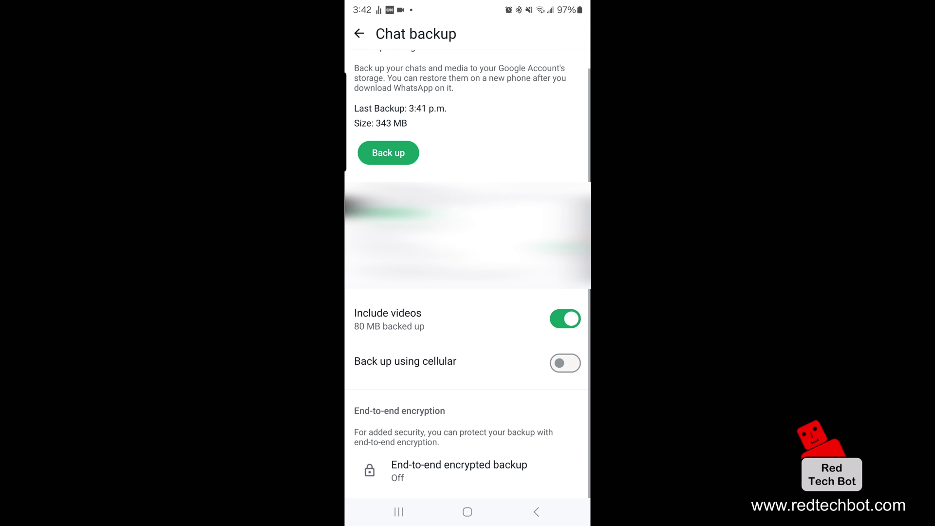
# Step: Go back from Chat backup to the Chats settings page
pyautogui.click(359, 33)
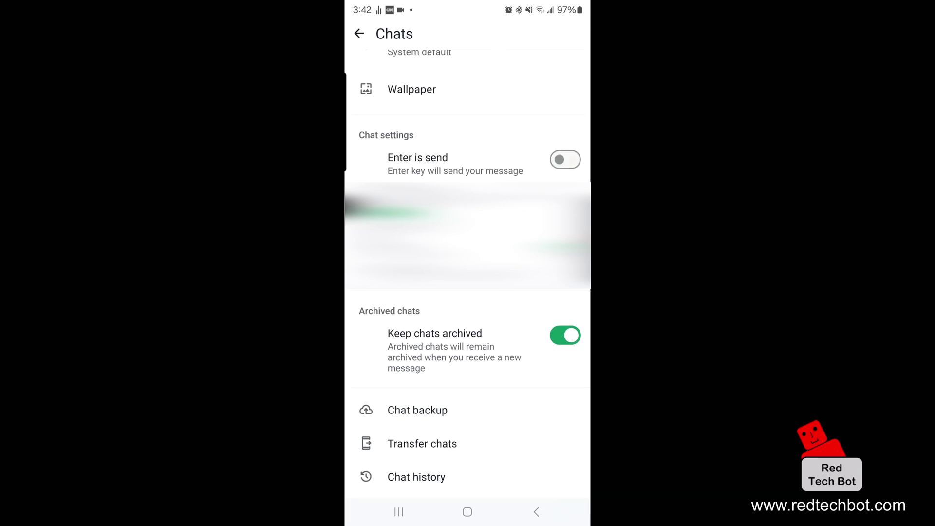